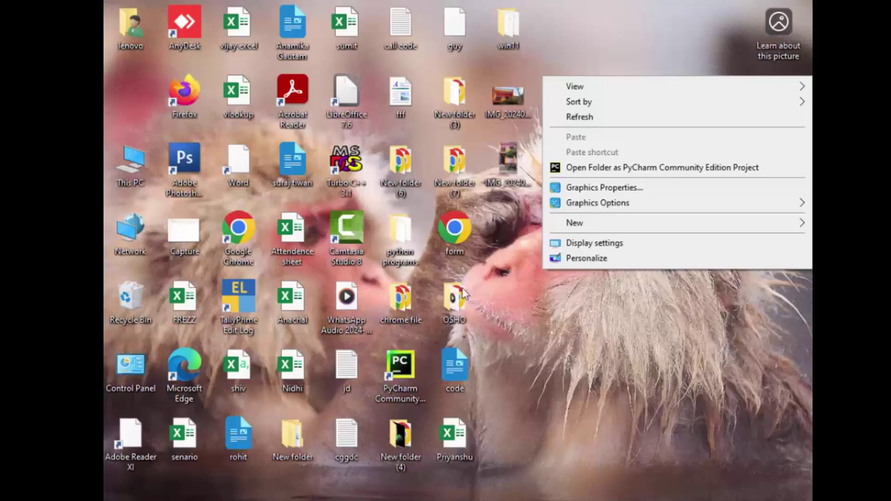
Start TallyPrime Edit Log in educational mode and open the Alok Creation company.
left_click(590, 119)
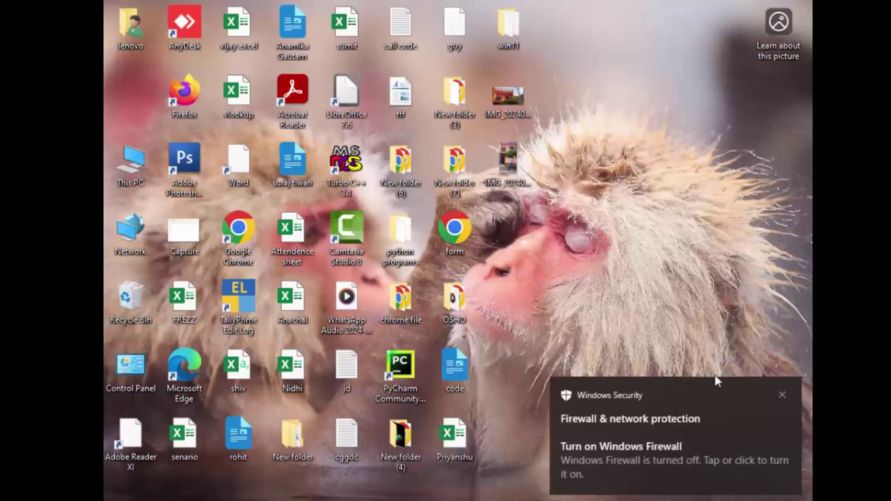
left_click(782, 394)
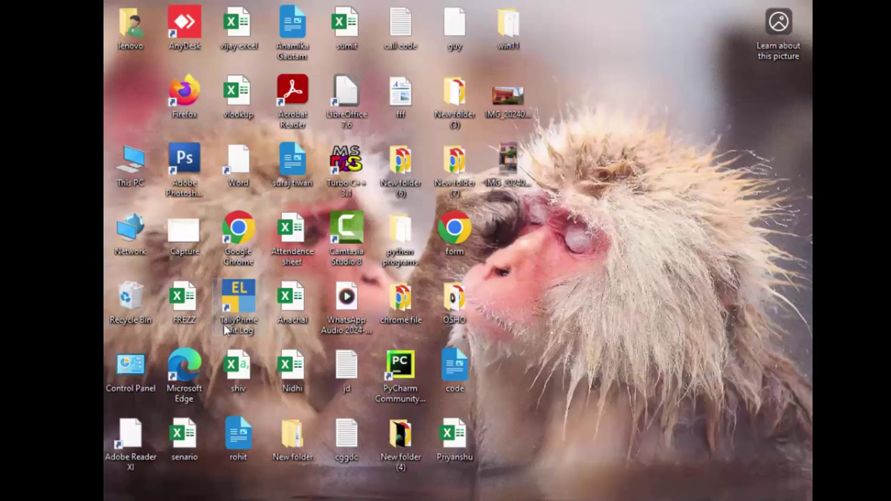
double_click(222, 314)
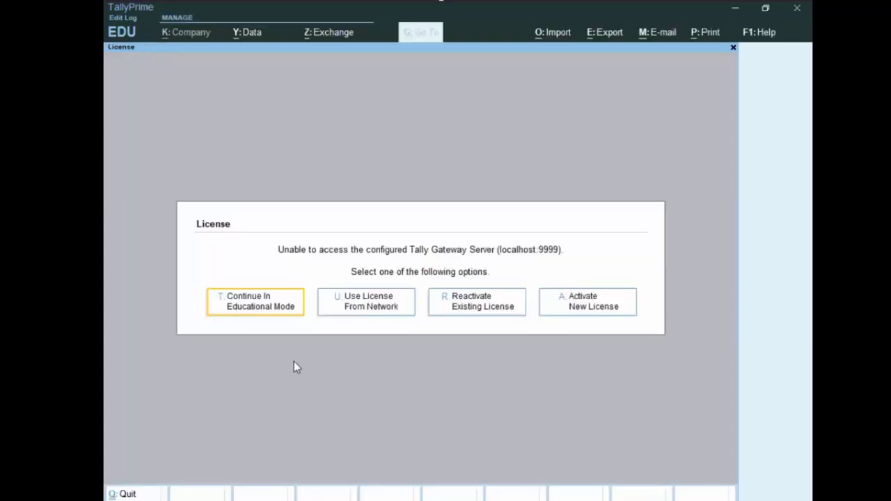
left_click(277, 311)
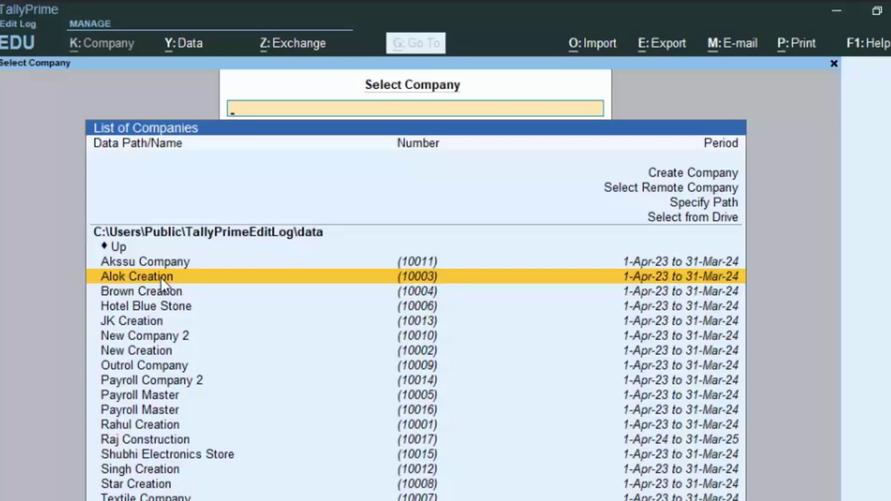
left_click(161, 278)
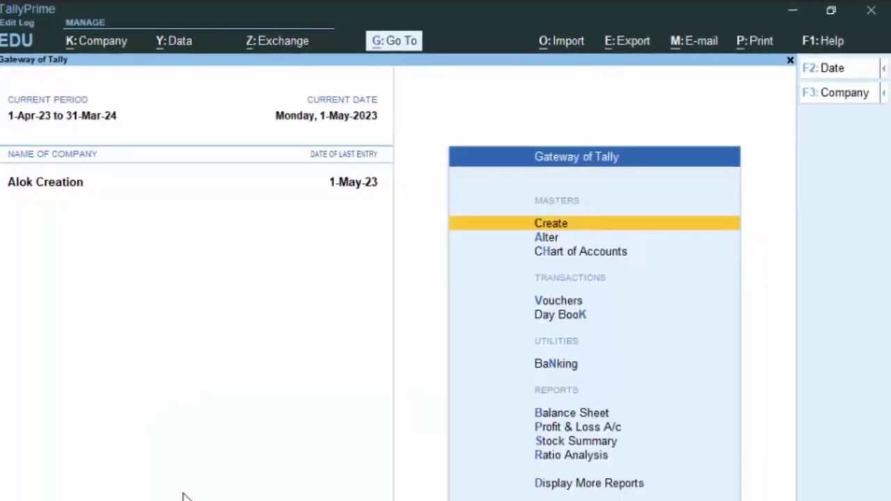
Start a new purchase voucher and move to its supplier invoice number.
left_click(549, 306)
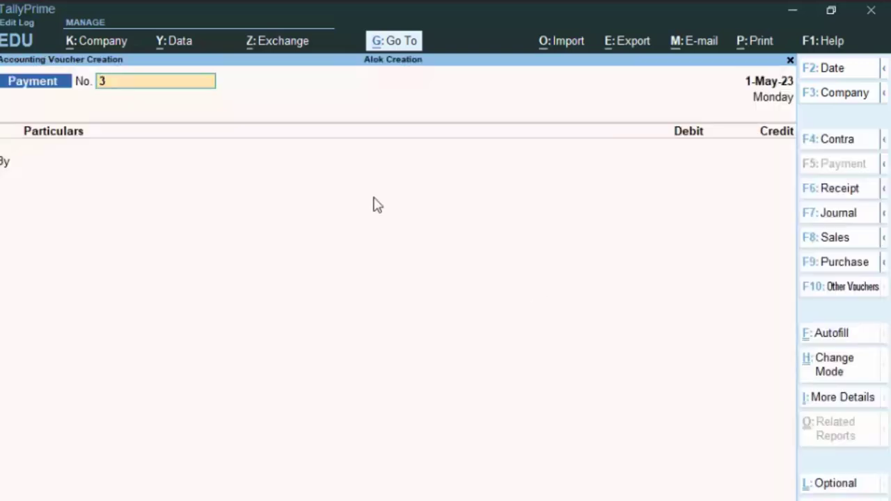
left_click(834, 268)
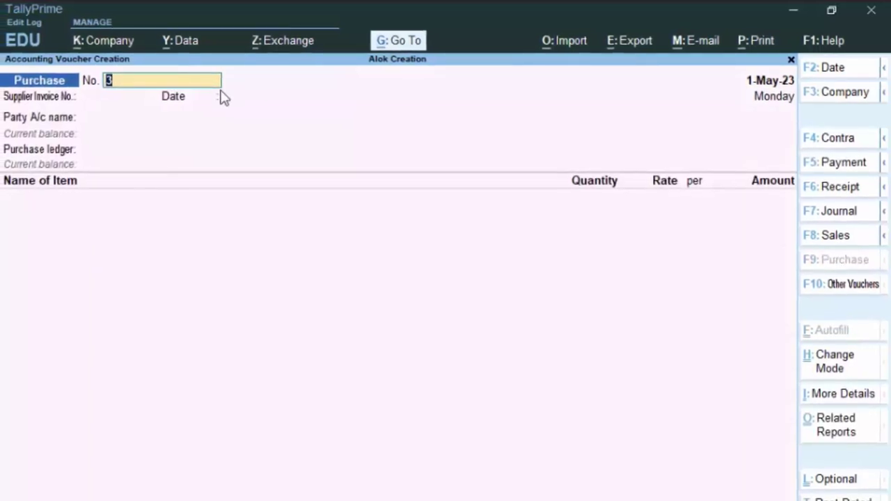
left_click(109, 157)
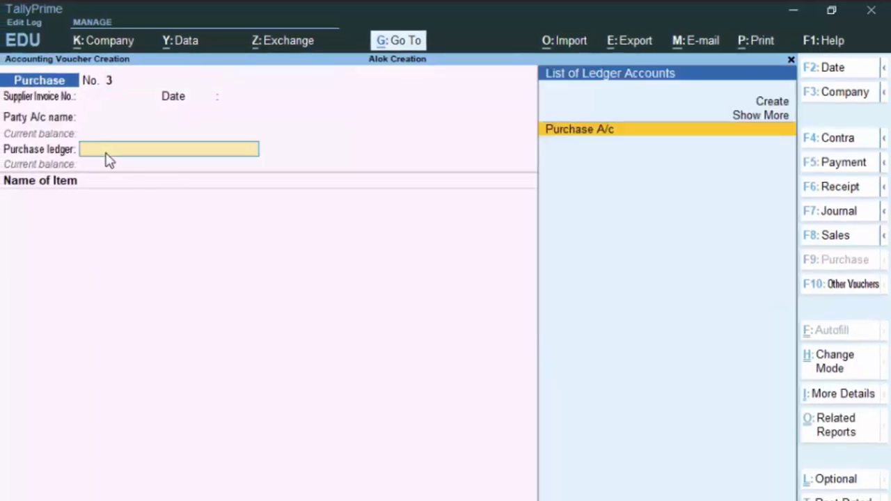
left_click(106, 97)
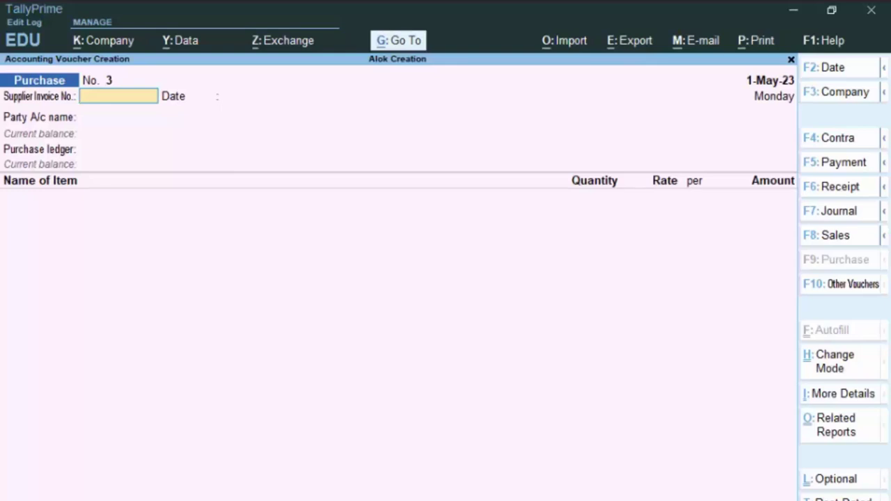
Change the purchase voucher's mode to Accounting Invoice and move to the party account name.
key("ctrl")
left_click(839, 364)
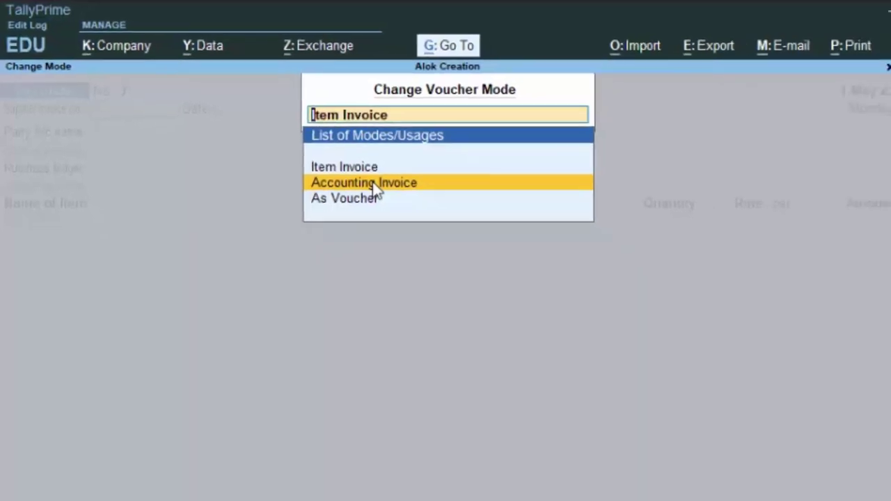
left_click(374, 185)
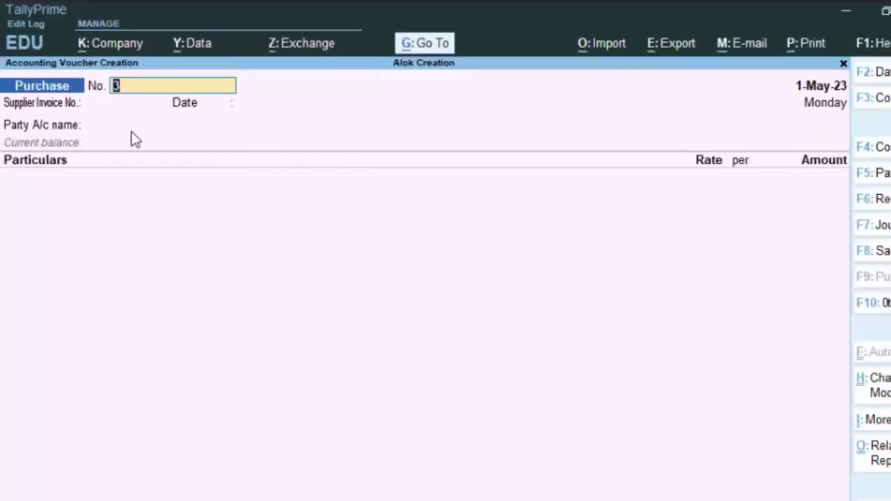
left_click(131, 131)
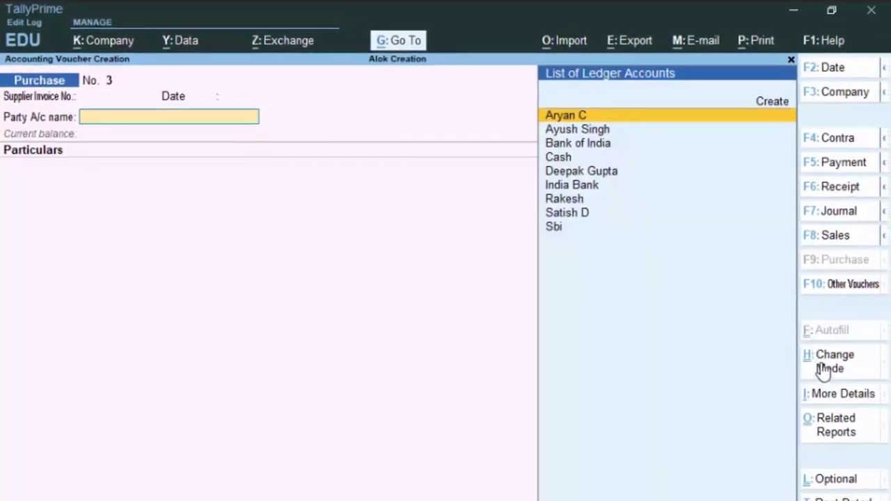
Change the purchase voucher's mode to As Voucher and advance to the first ledger line under Particulars.
left_click(822, 368)
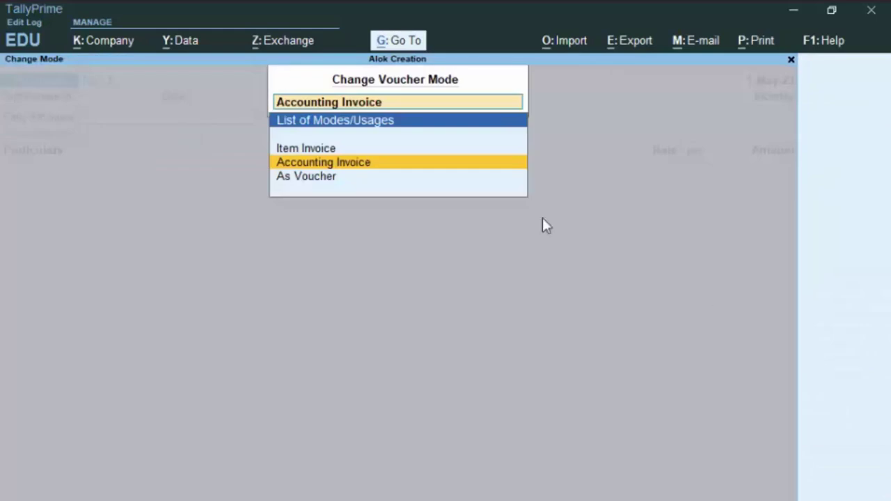
left_click(320, 177)
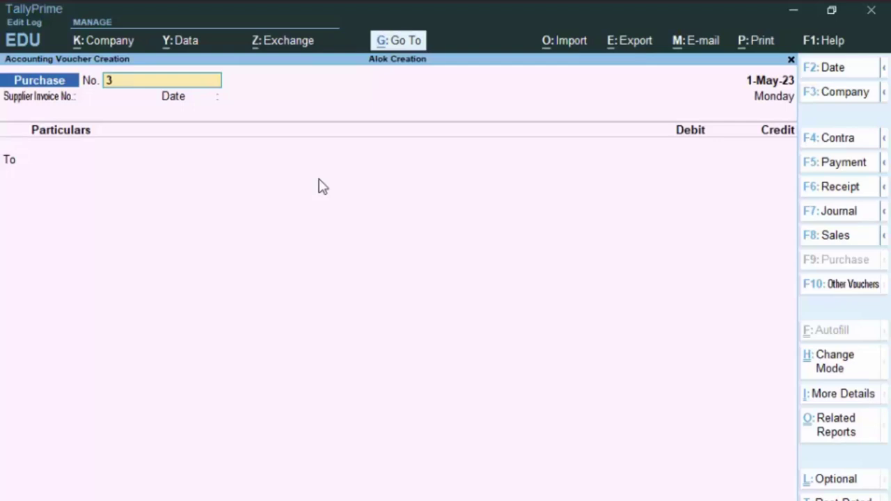
key("Return")
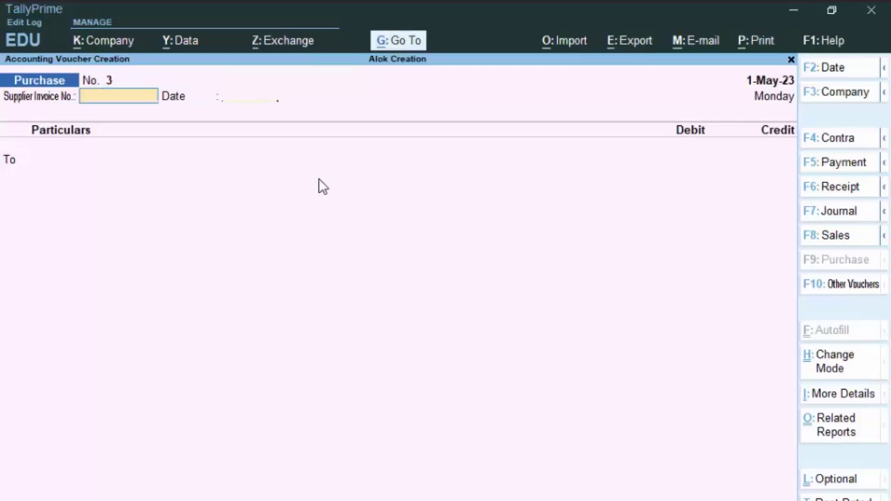
key("Return")
key("Return")
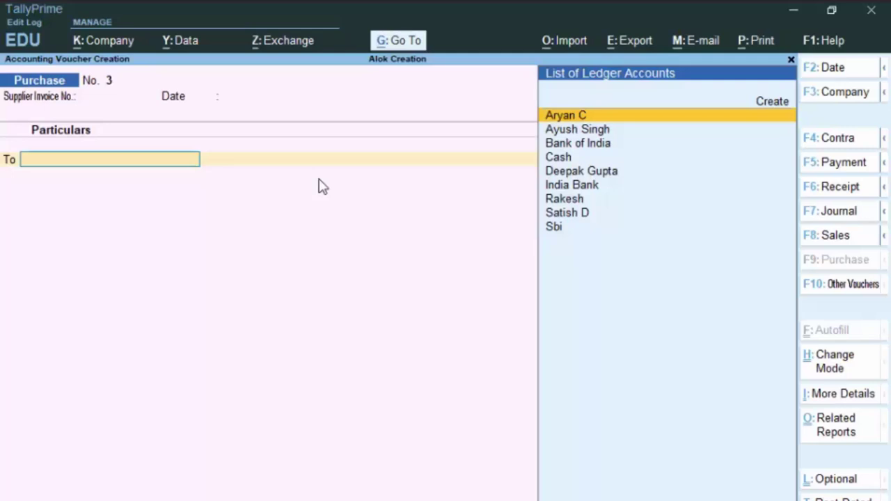
In the purchase voucher's configuration, set the use of Cr/Dr instead of To/By to Yes and save it.
key("F12")
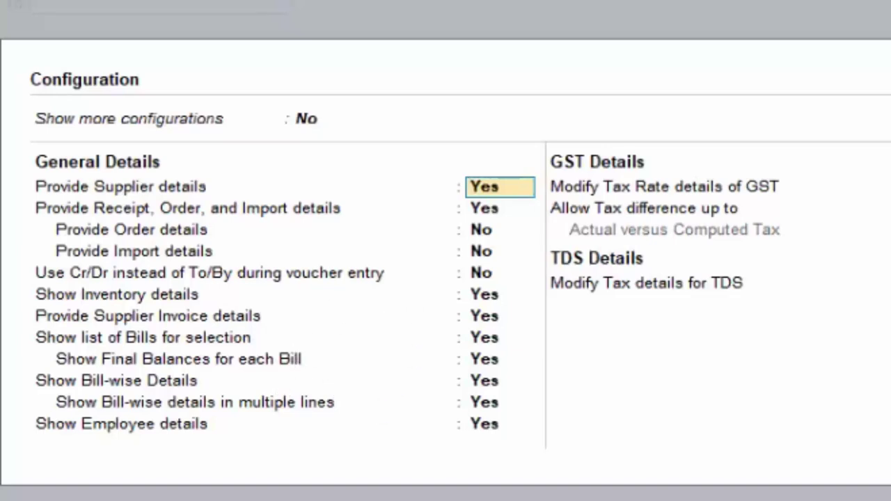
key("ctrl+a")
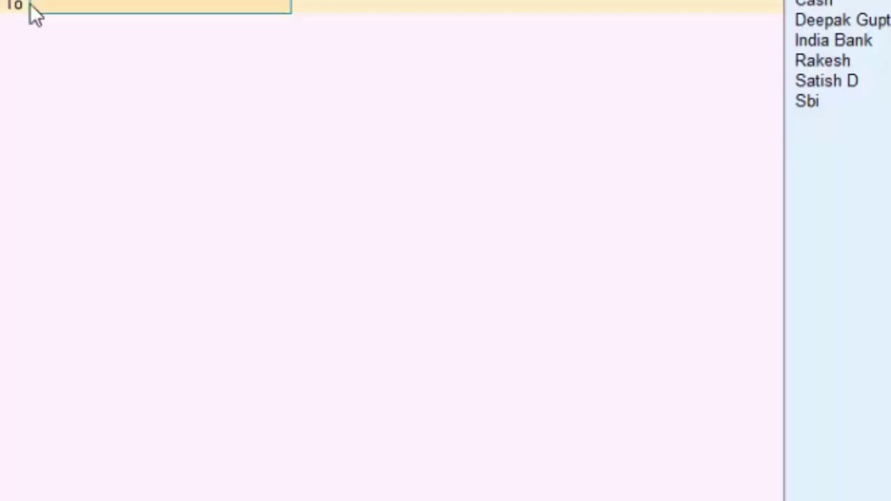
key("F12")
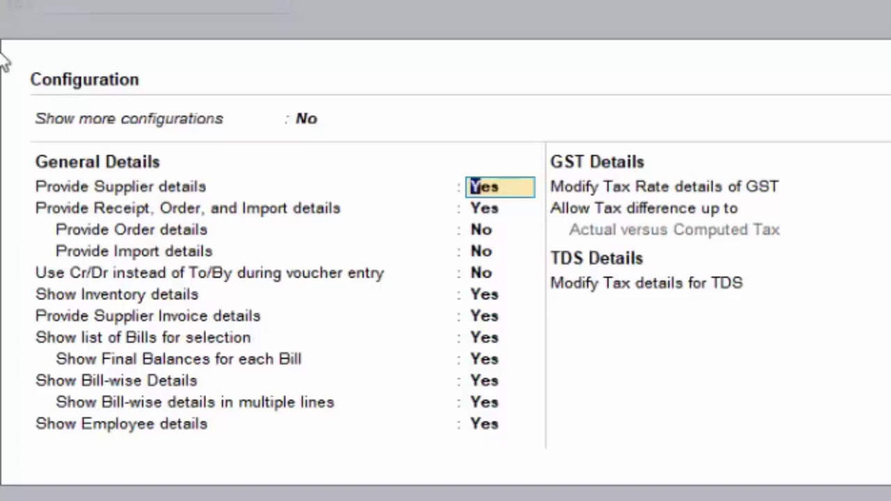
left_click(482, 279)
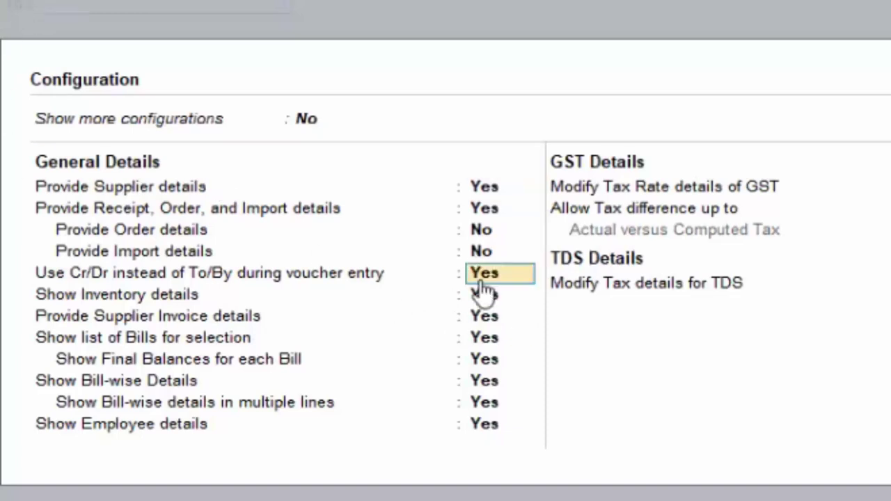
key("ctrl+a")
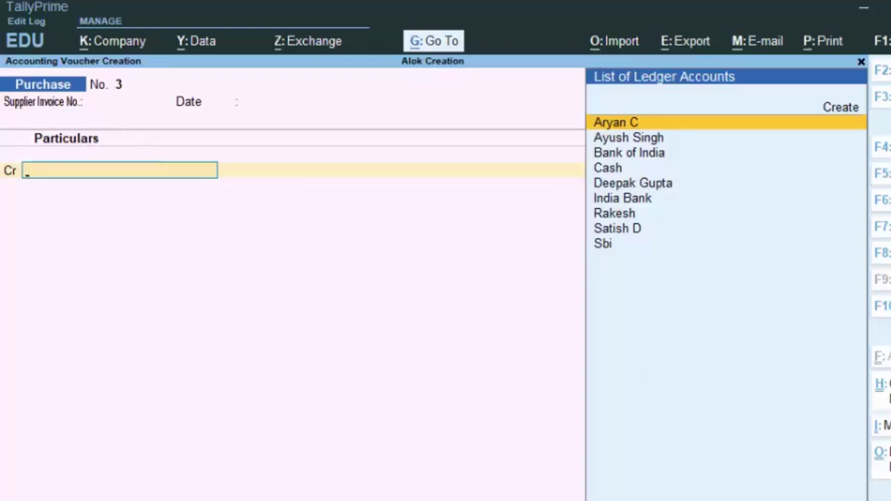
Change the purchase voucher's mode back to Item Invoice and move to the party account name.
key("ctrl+h")
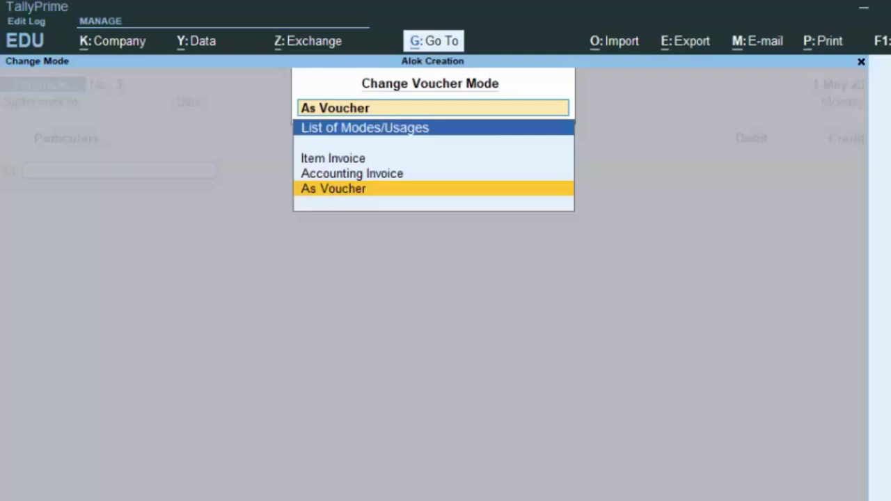
left_click(341, 160)
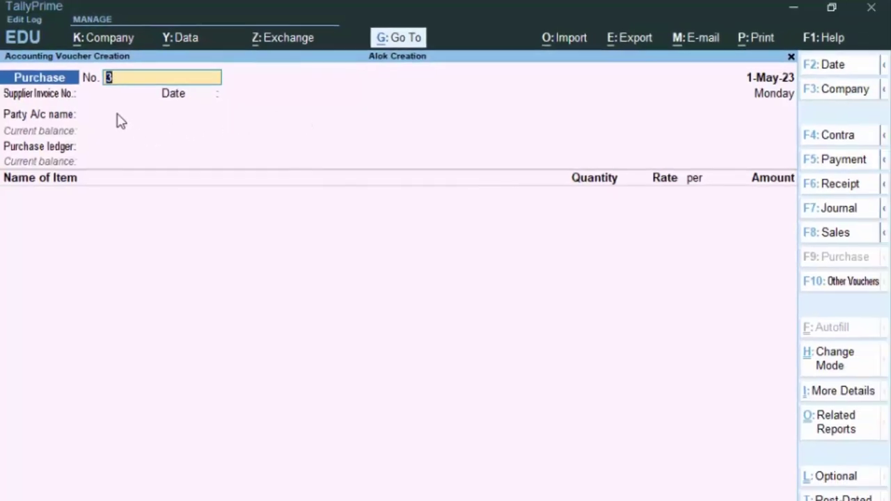
left_click(119, 117)
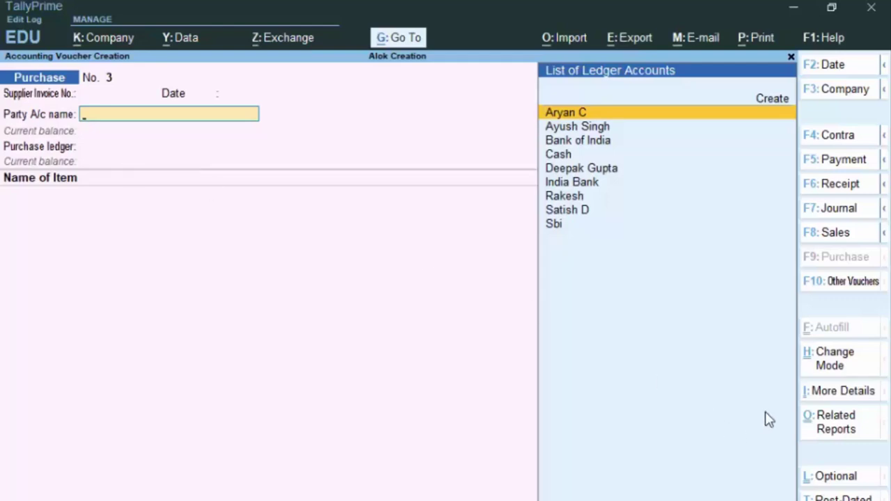
Start a new sales voucher and change its mode to As Voucher.
left_click(820, 237)
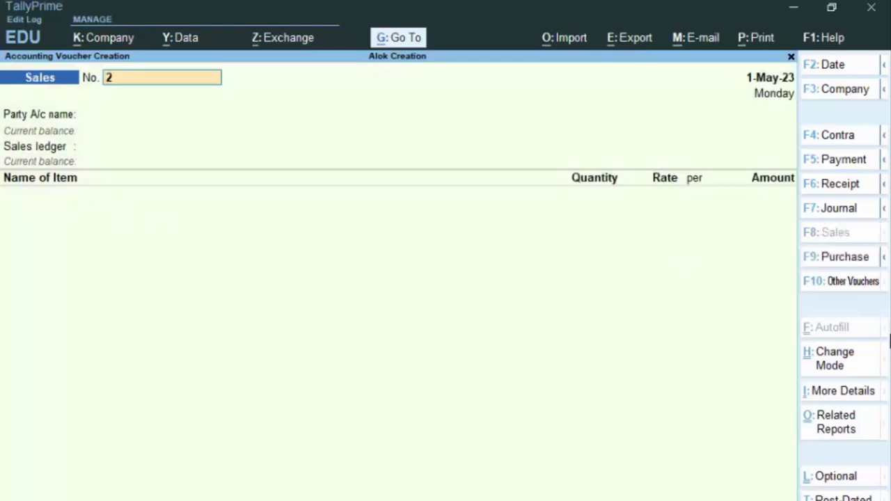
left_click(834, 368)
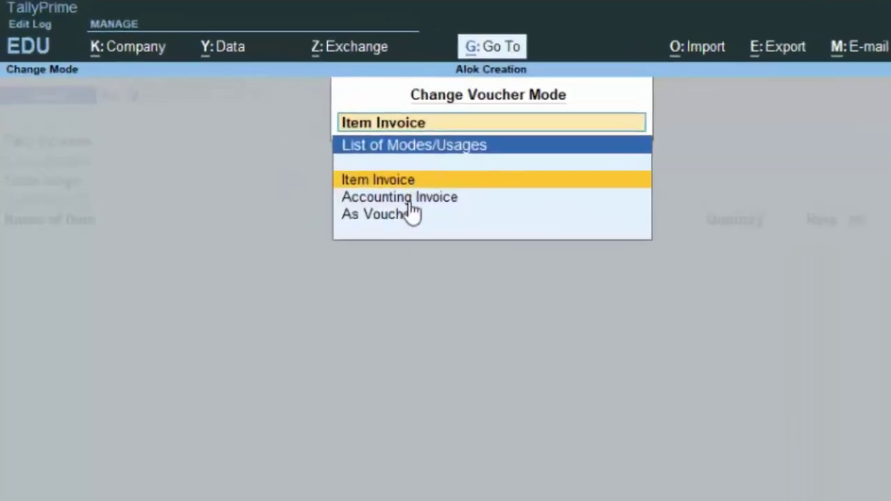
left_click(403, 220)
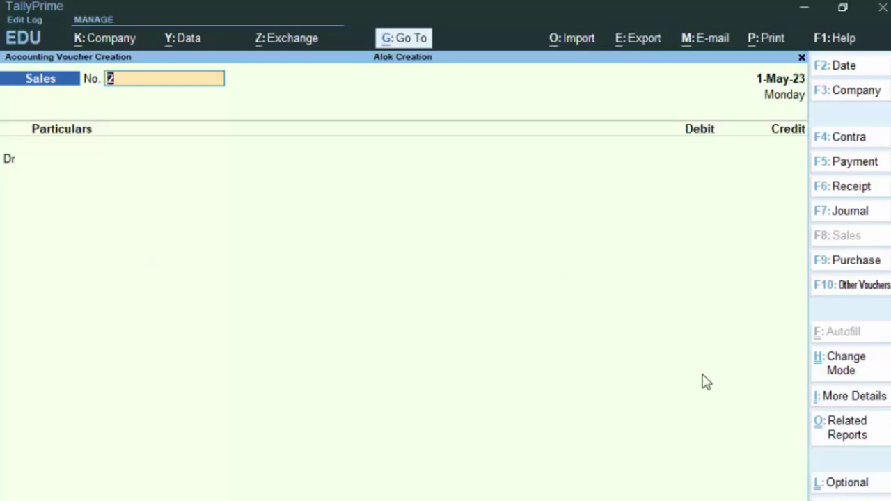
Switch the sales voucher to Item Invoice mode and fill in the party account and the Sales A/c ledger.
left_click(838, 366)
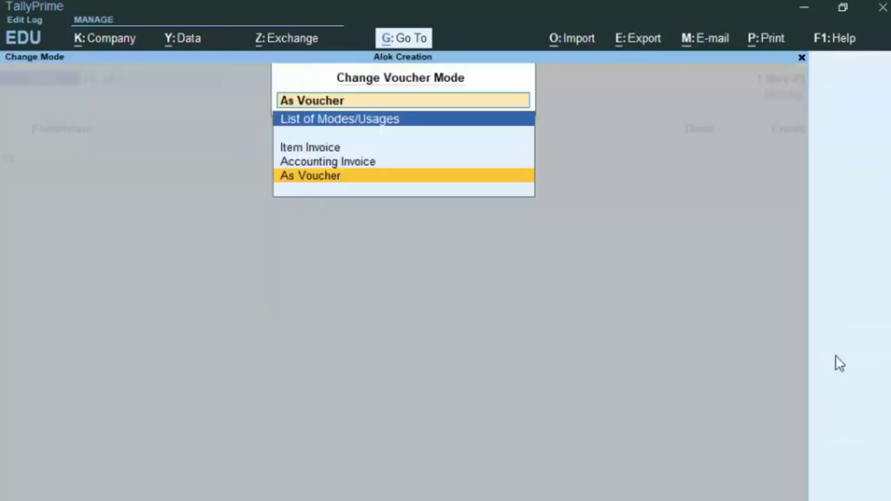
left_click(322, 149)
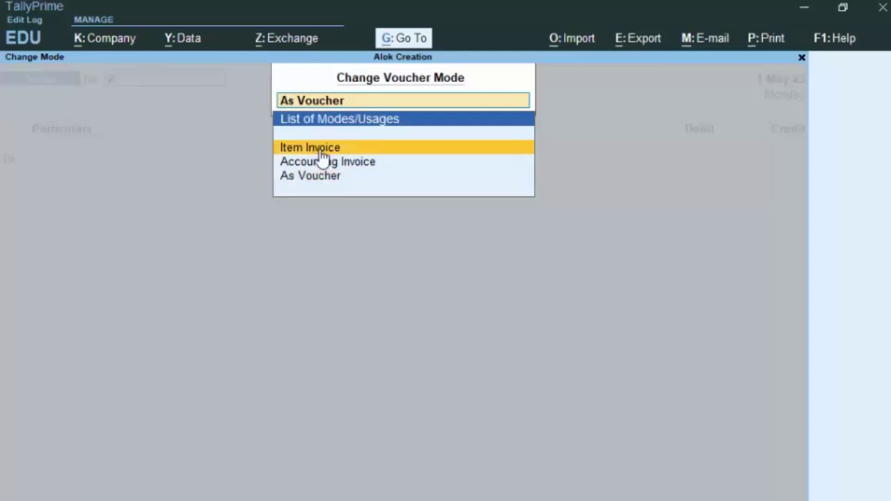
left_click(321, 150)
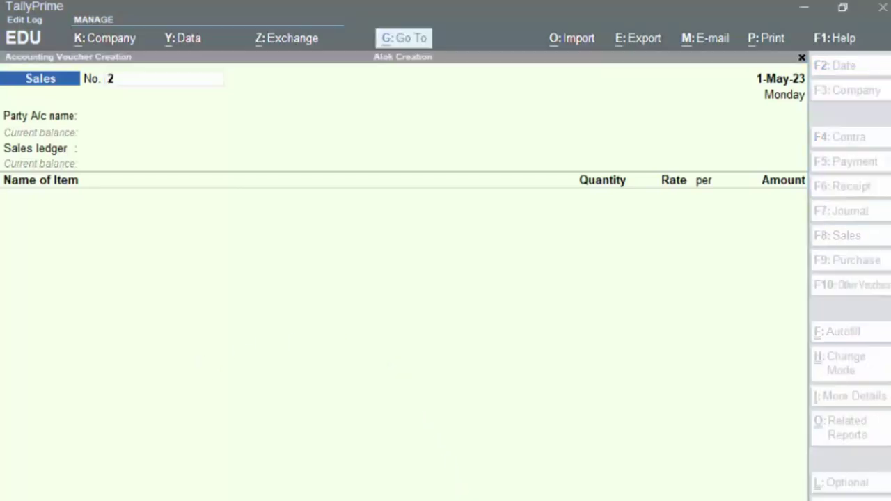
left_click(557, 330)
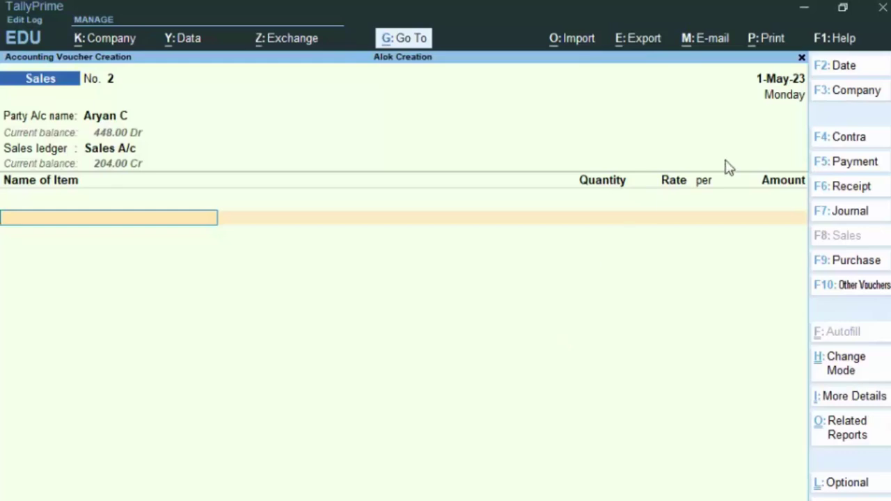
Switch to a payment voucher and set the use of Cr/Dr instead of To/By to No in its configuration.
left_click(857, 171)
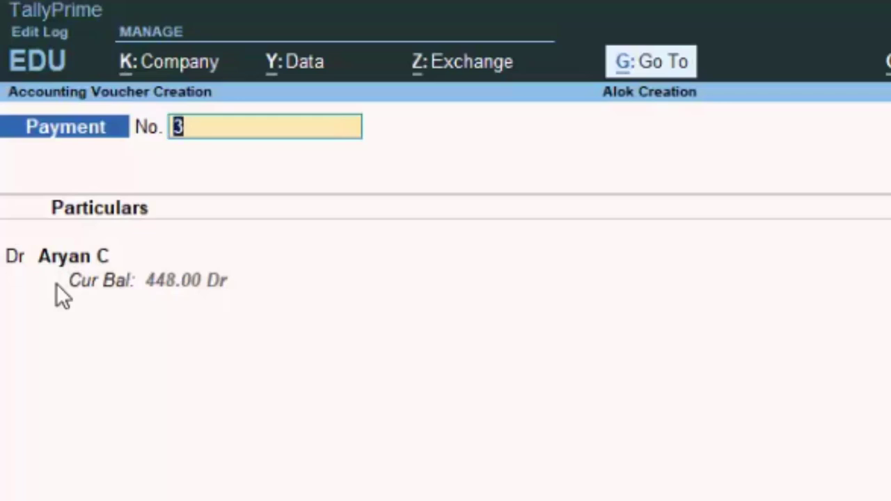
key("F12")
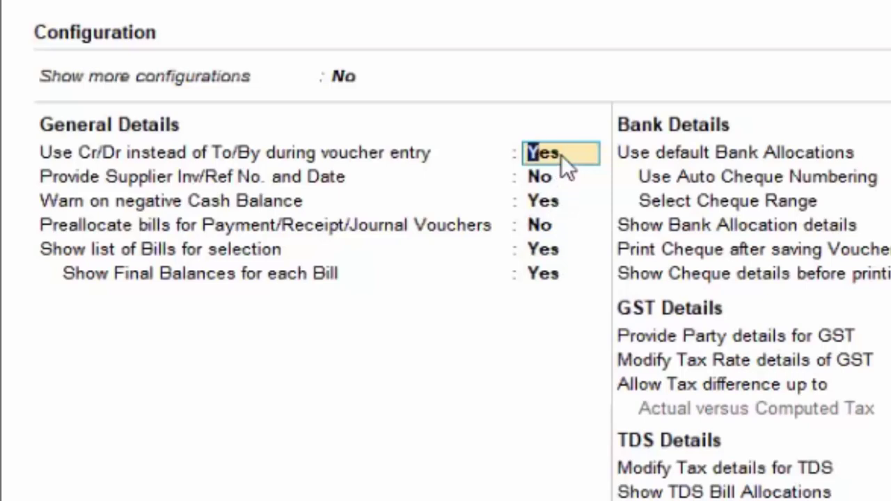
type("n")
key("ctrl+a")
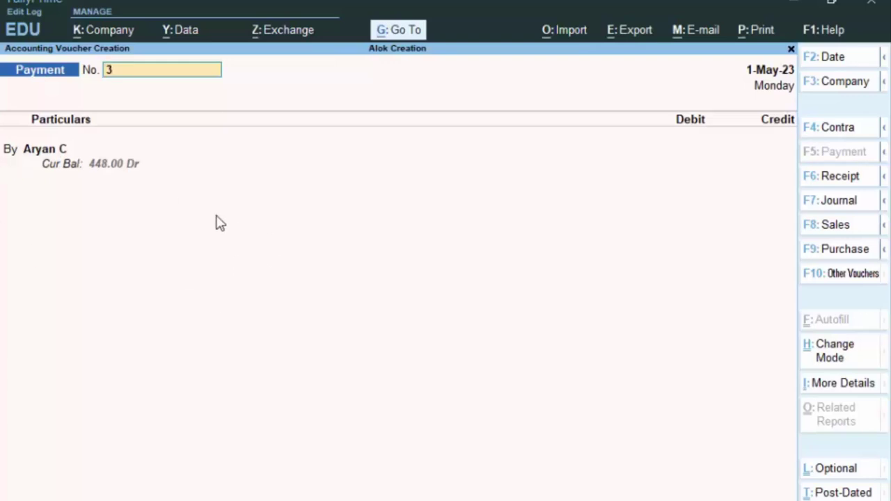
Show more configurations for the payment voucher and set the use of Cr/Dr instead of To/By to Yes.
key("F12")
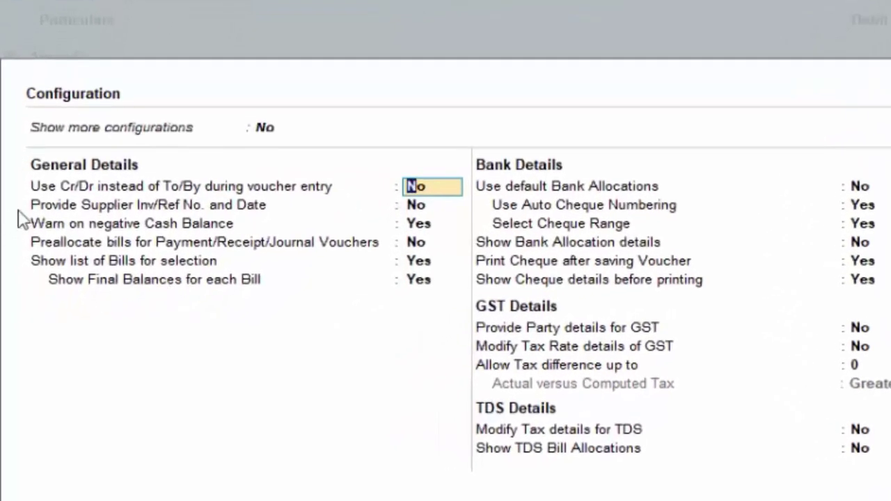
left_click(272, 127)
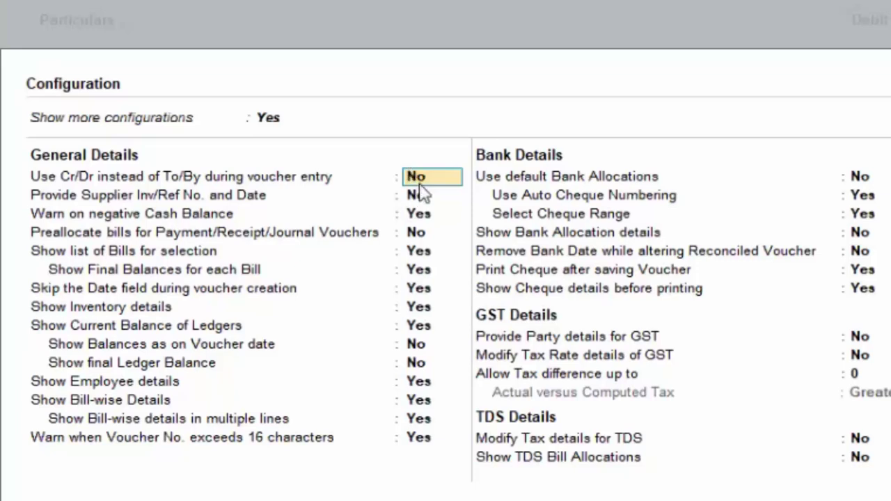
key("y")
key("ctrl+a")
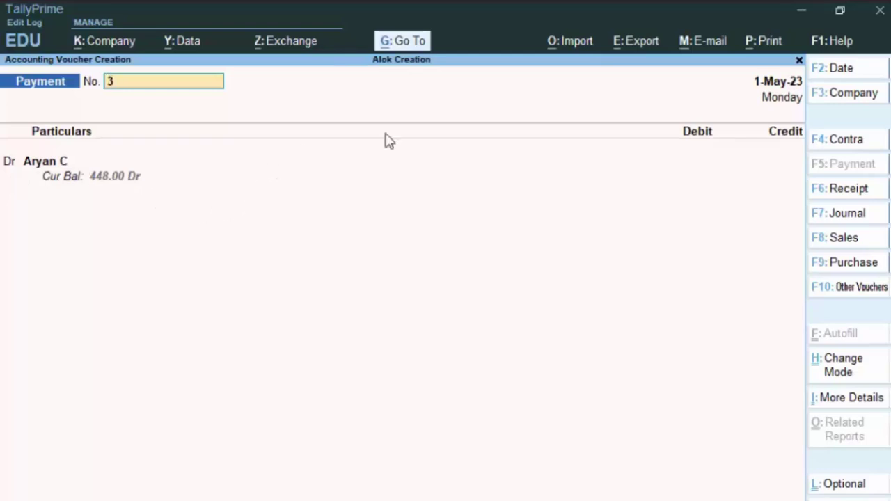
Switch to a receipt voucher and set the use of Cr/Dr instead of To/By to No in its configuration.
left_click(842, 196)
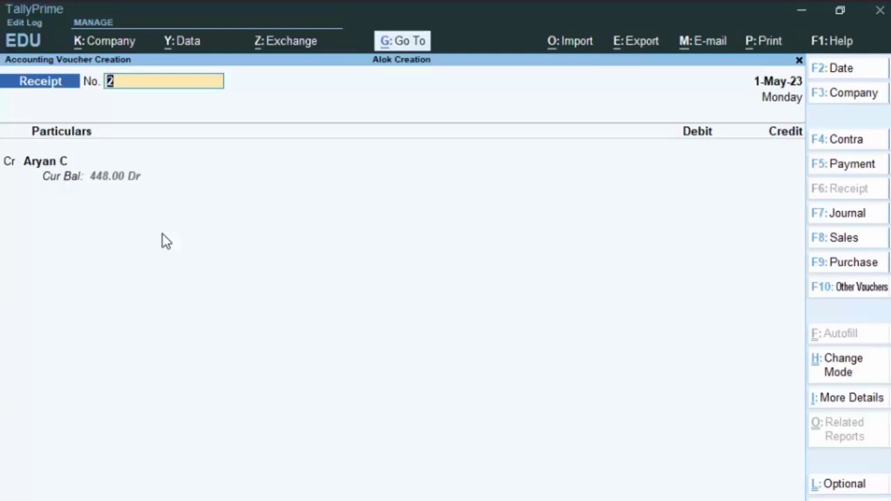
key("F12")
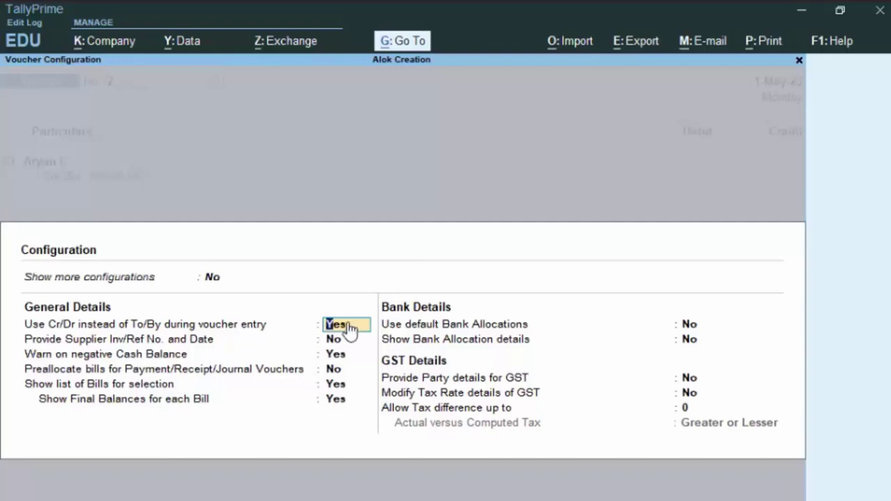
key("n")
key("Return")
key("Return")
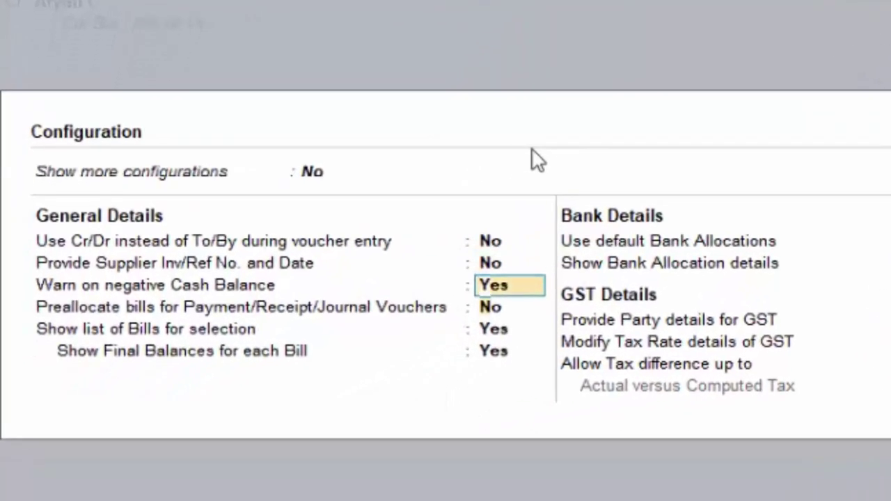
key("Return")
key("Return")
key("Return")
key("Return")
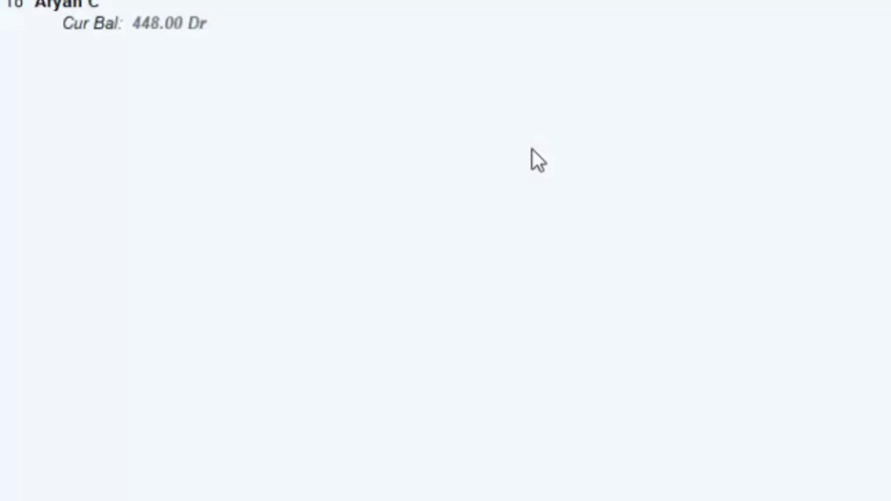
Set the receipt voucher's use of Cr/Dr instead of To/By back to Yes and save the configuration.
key("F12")
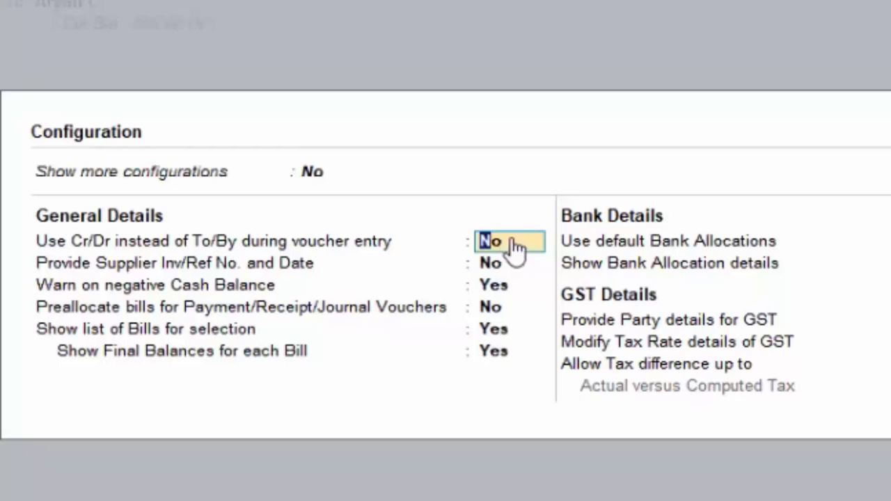
key("y")
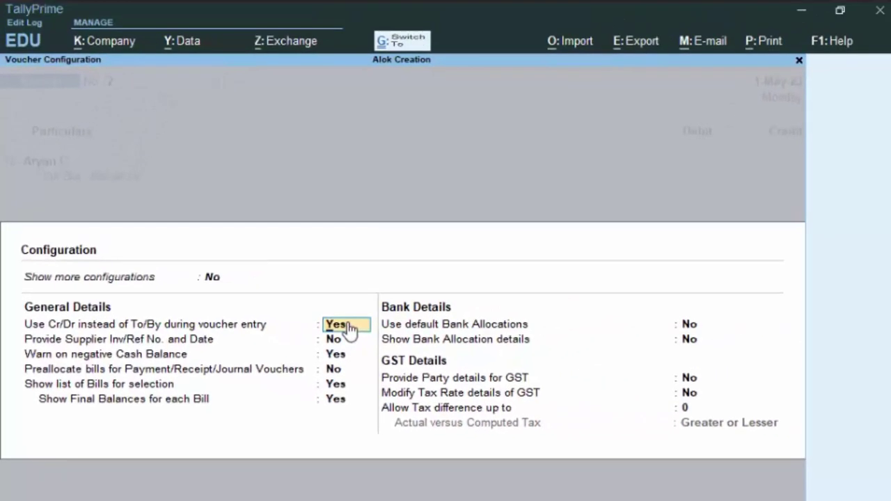
key("ctrl+a")
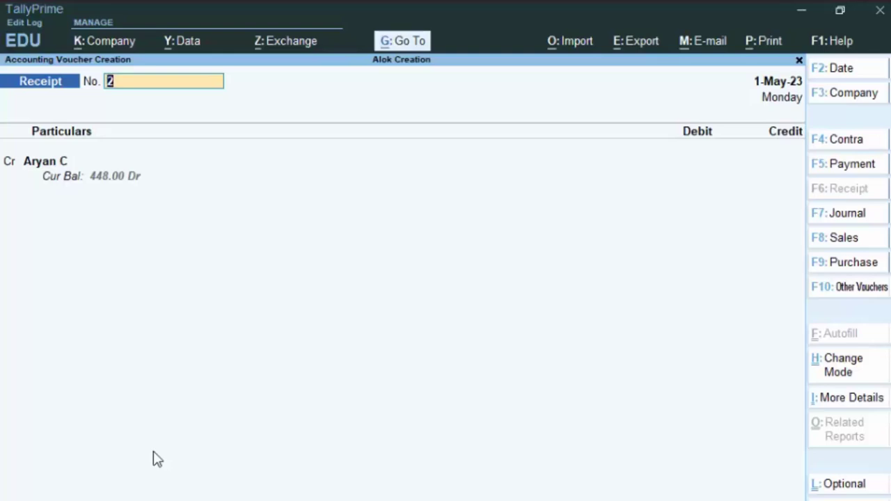
Set the receipt voucher's use of Cr/Dr instead of To/By to No and change its mode to Single Entry.
key("F12")
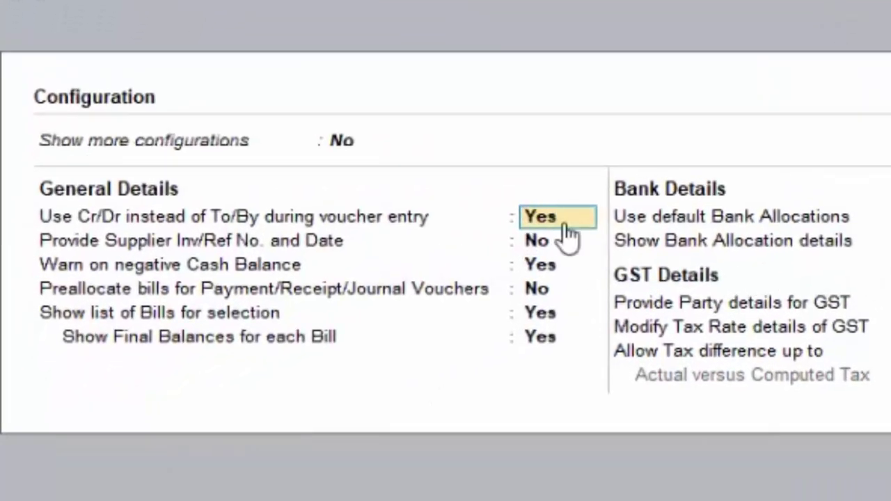
key("n")
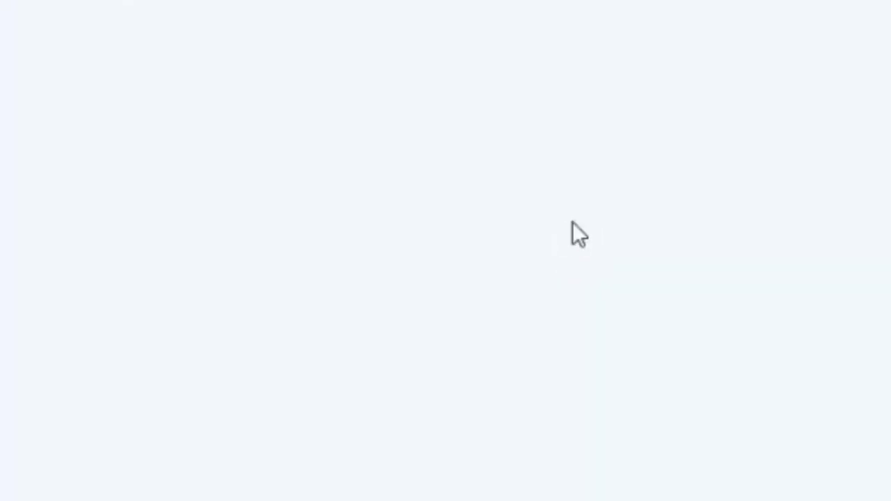
left_click(851, 367)
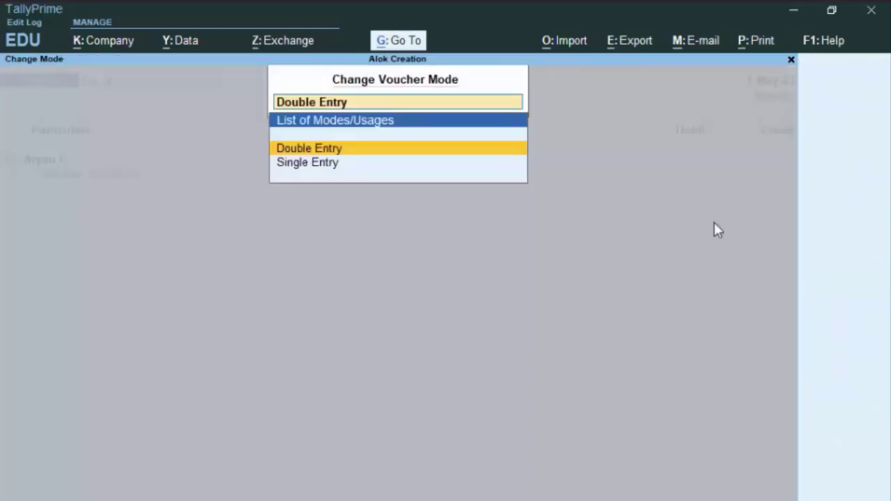
left_click(282, 164)
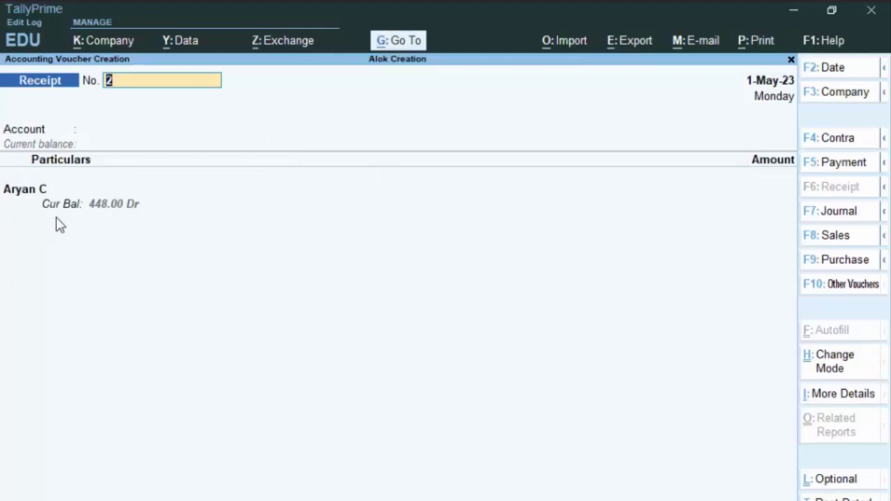
Check the configuration of the Single Entry receipt voucher, close it, and change the mode back to Double Entry.
key("F12")
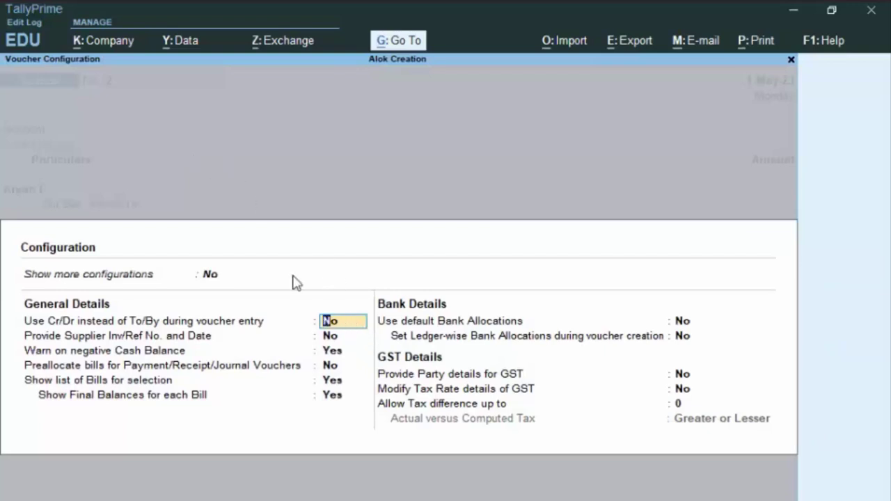
key("Escape")
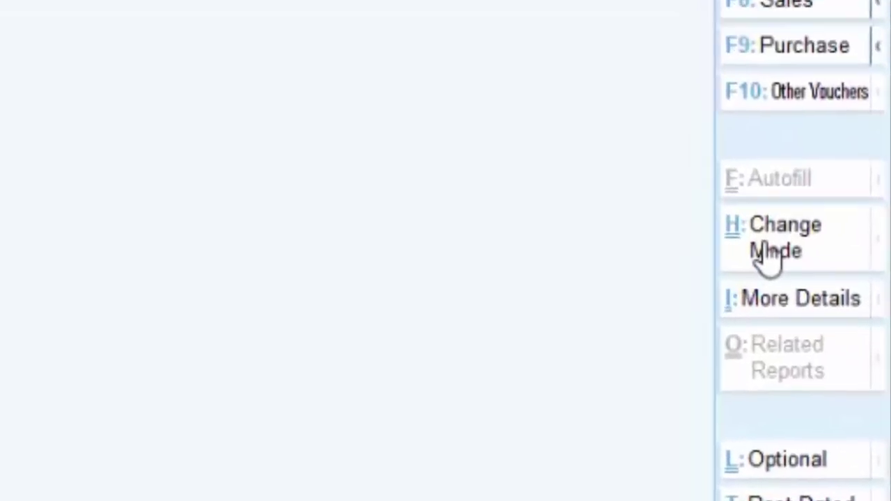
left_click(769, 252)
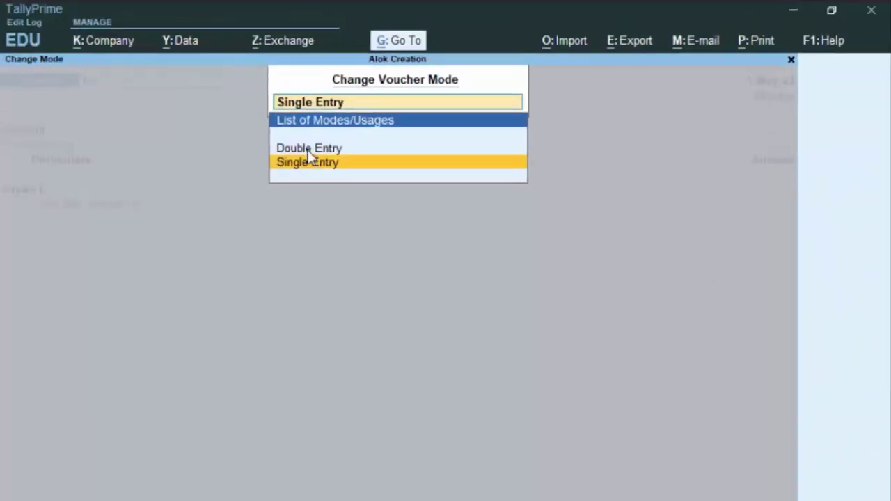
left_click(308, 149)
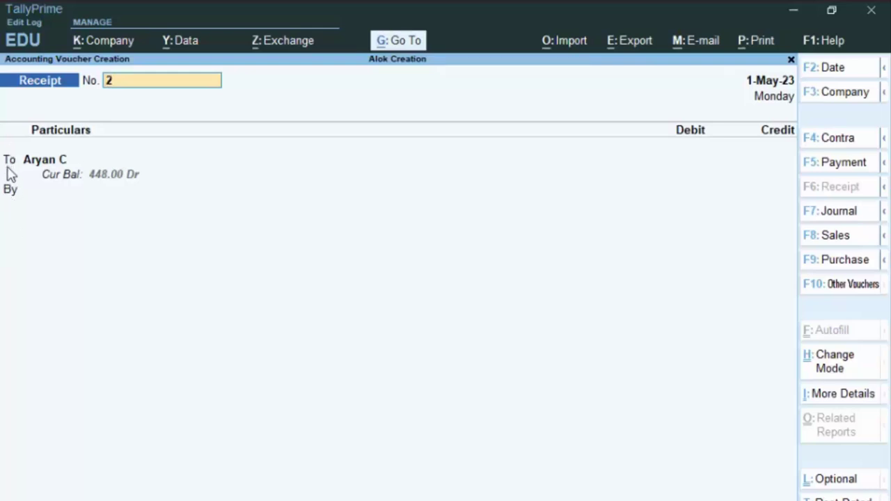
Set the use of Cr/Dr instead of To/By to Yes for the Double Entry receipt voucher.
key("F12")
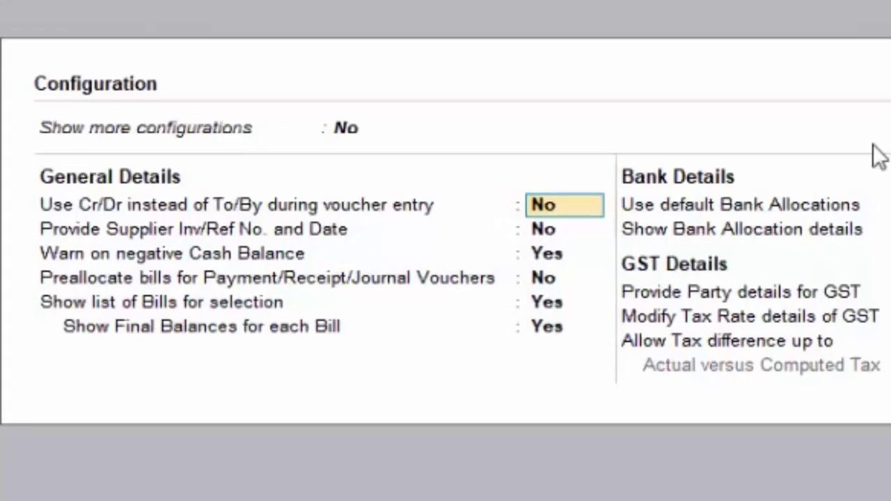
left_click(550, 209)
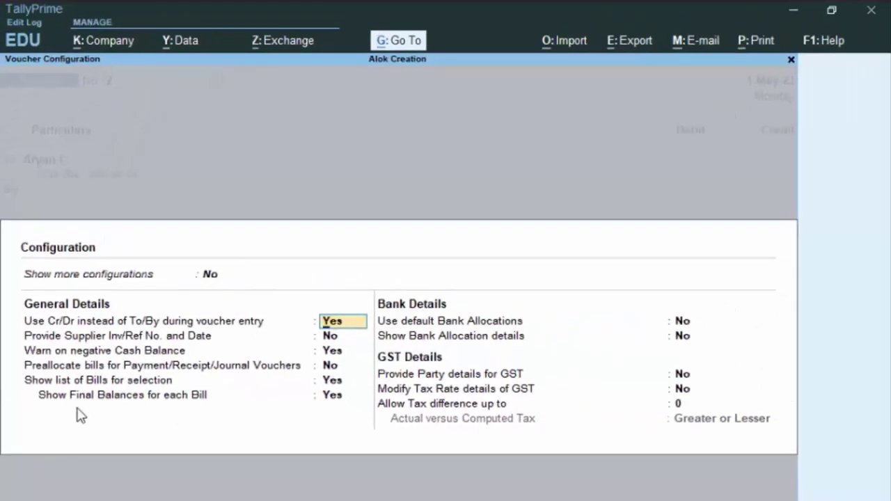
key("ctrl+a")
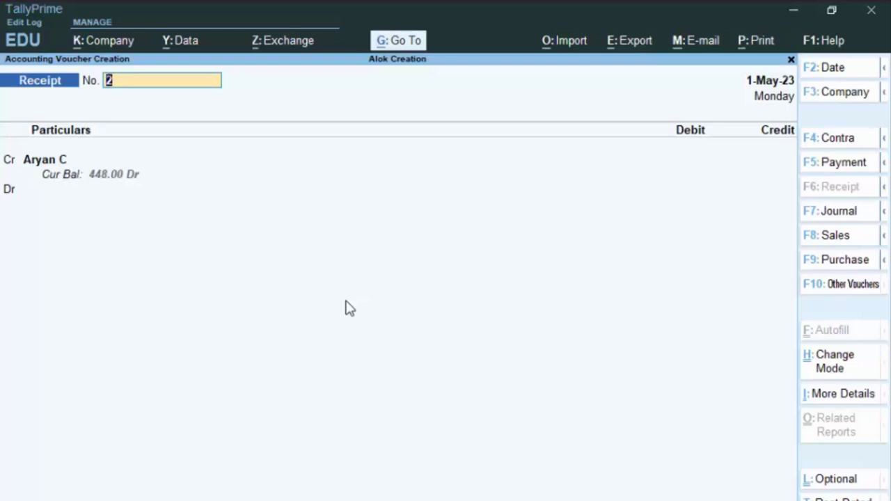
Switch to a journal voucher and set the use of Cr/Dr instead of To/By to No in its configuration.
key("F7")
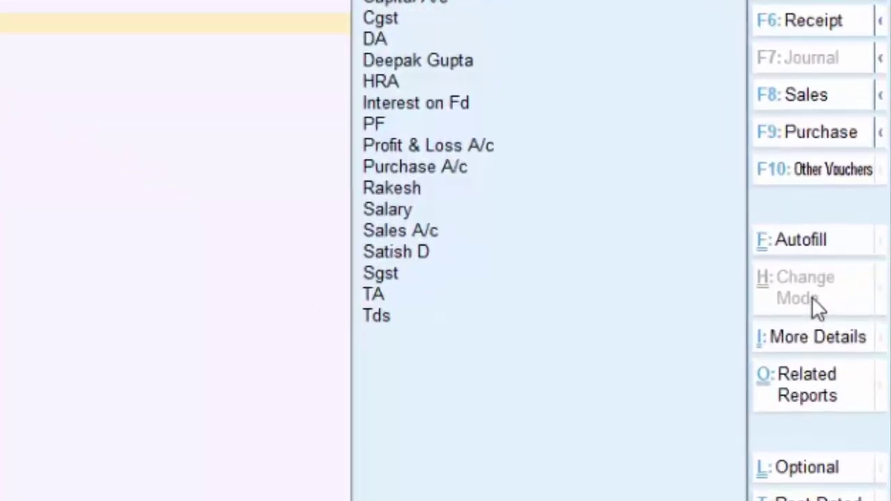
key("F12")
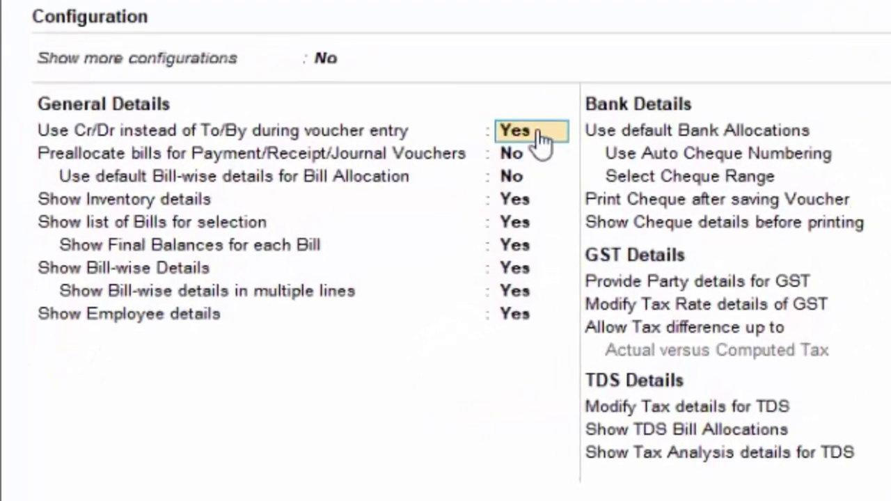
left_click(542, 139)
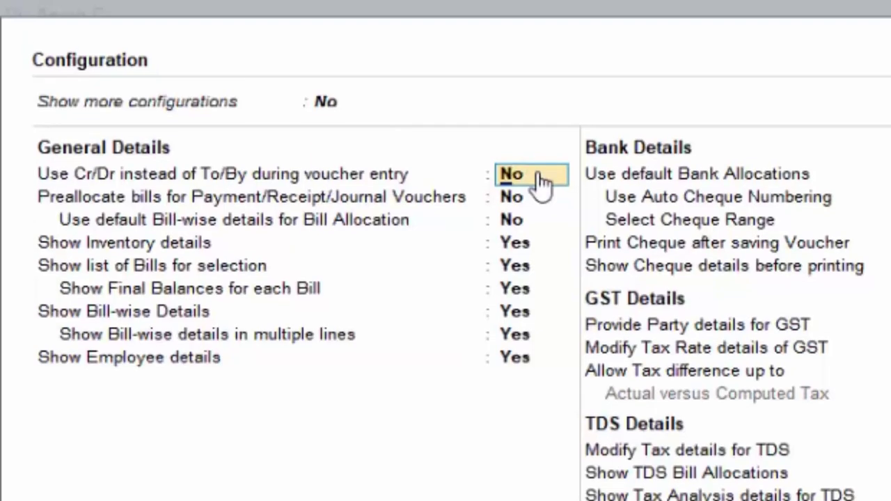
key("ctrl+a")
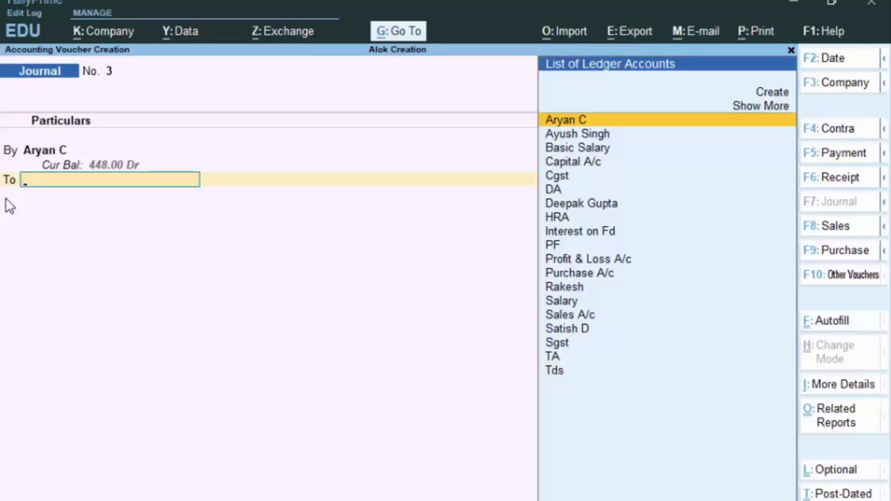
Leave the journal voucher, reopen voucher entry, and switch to a contra voucher with its first ledger line active.
key("alt+c")
key("Escape")
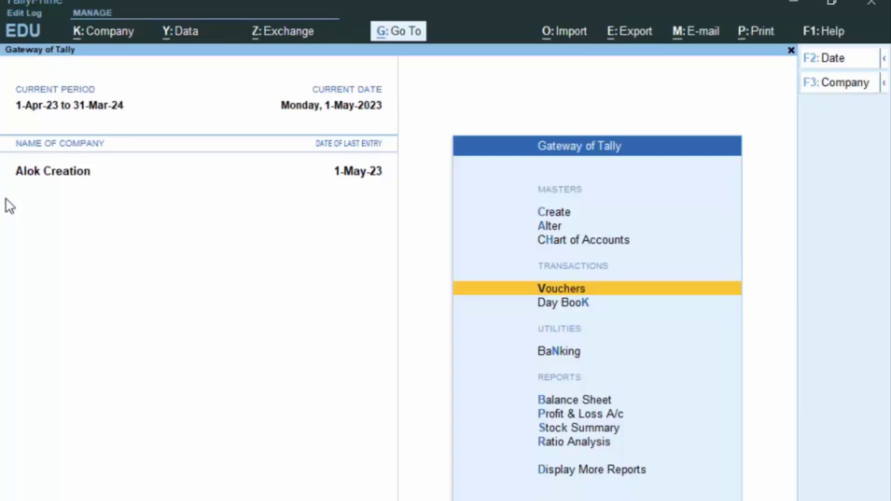
key("Return")
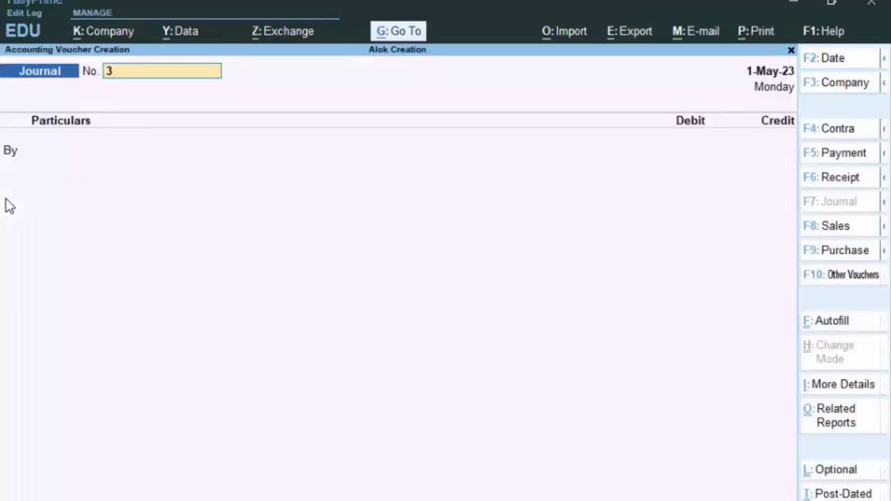
left_click(832, 130)
left_click(54, 153)
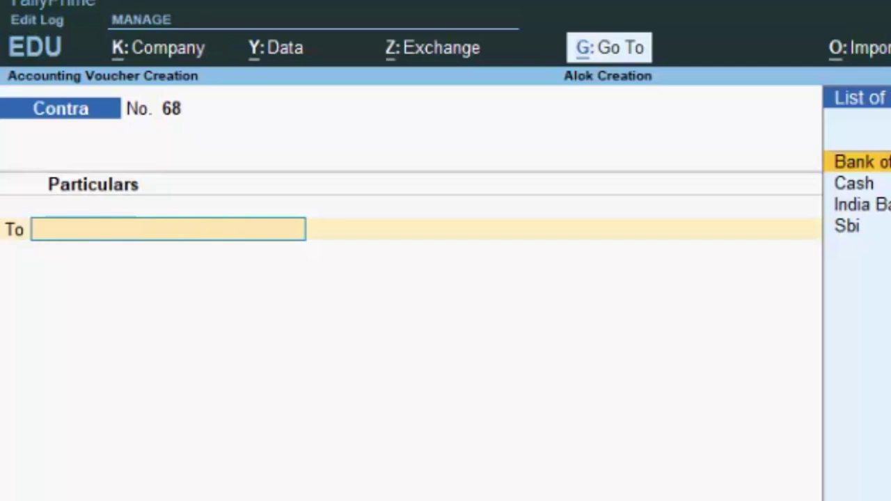
Change the contra voucher's mode to Single Entry and move to its Account field.
key("ctrl+h")
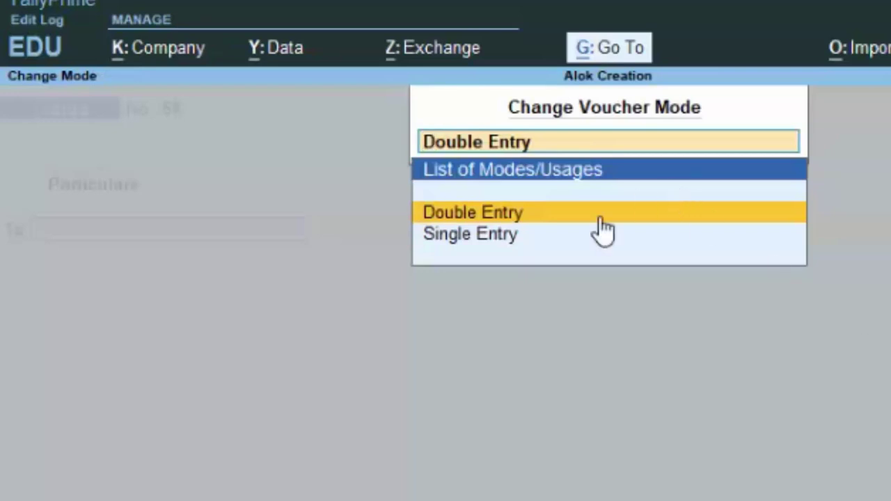
left_click(490, 229)
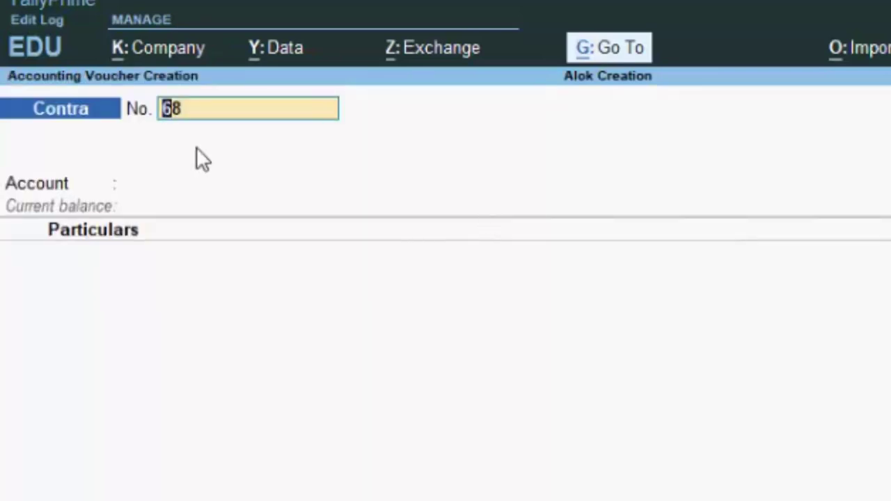
left_click(183, 192)
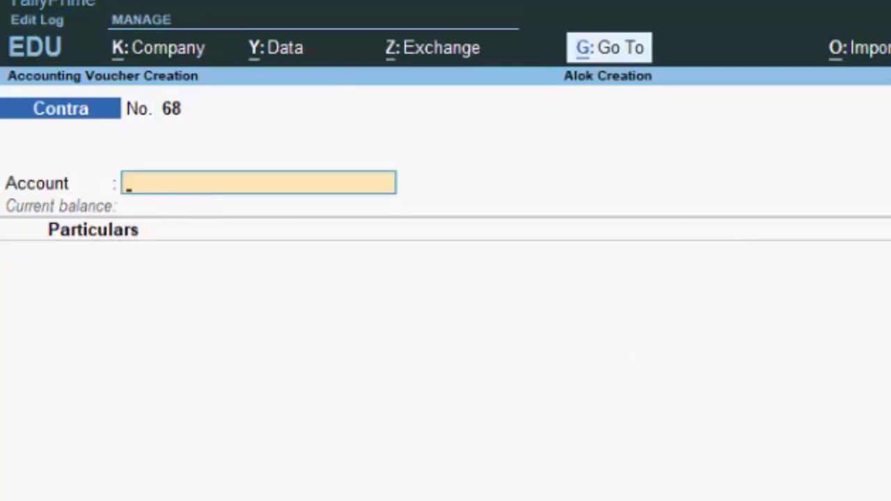
Change the contra voucher's mode back to Double Entry.
key("ctrl+h")
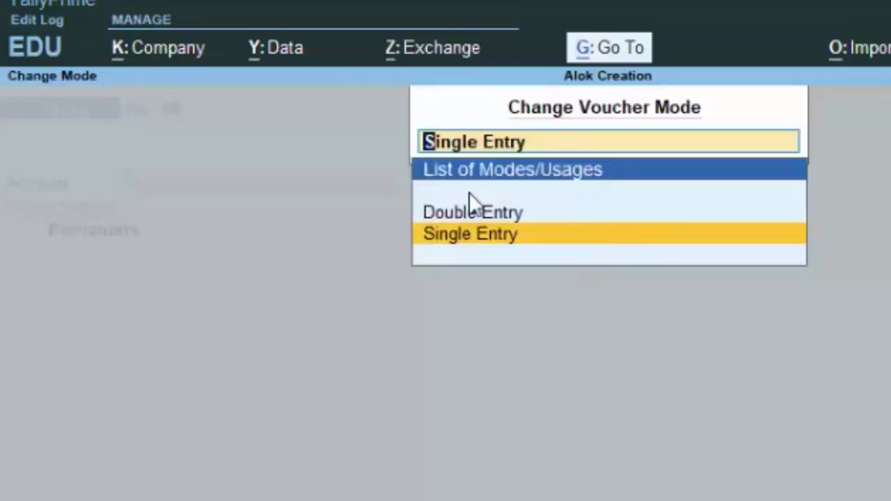
left_click(478, 212)
left_click(478, 213)
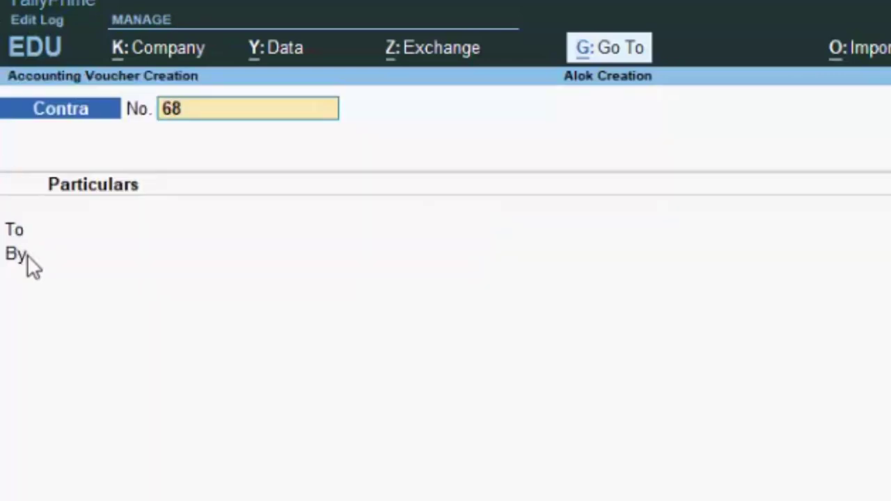
Set the use of Cr/Dr instead of To/By to Yes in the contra voucher's configuration.
key("F12")
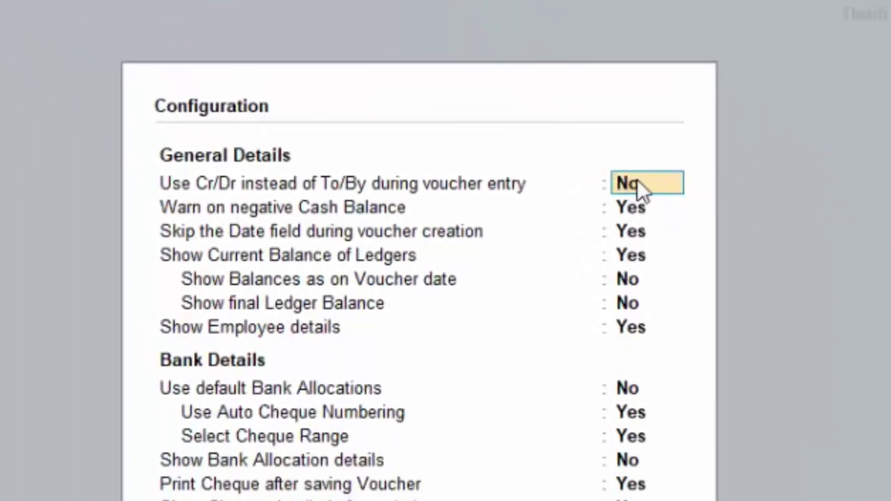
key("y")
key("ctrl+a")
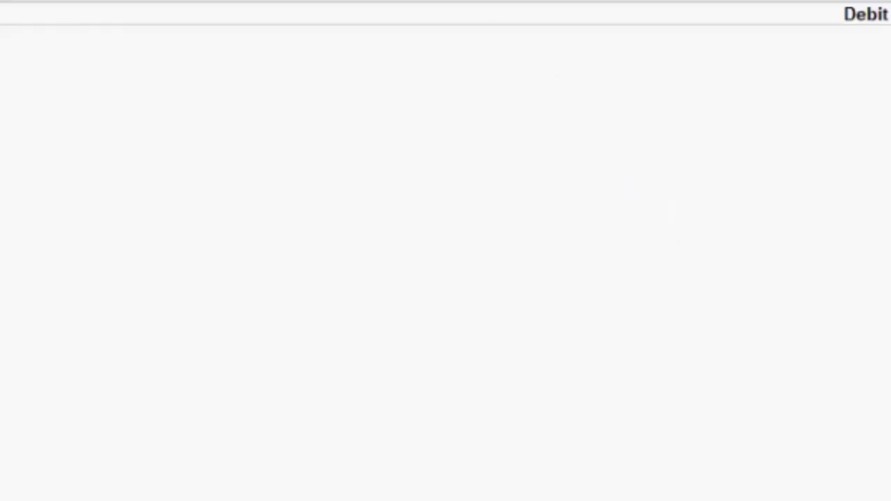